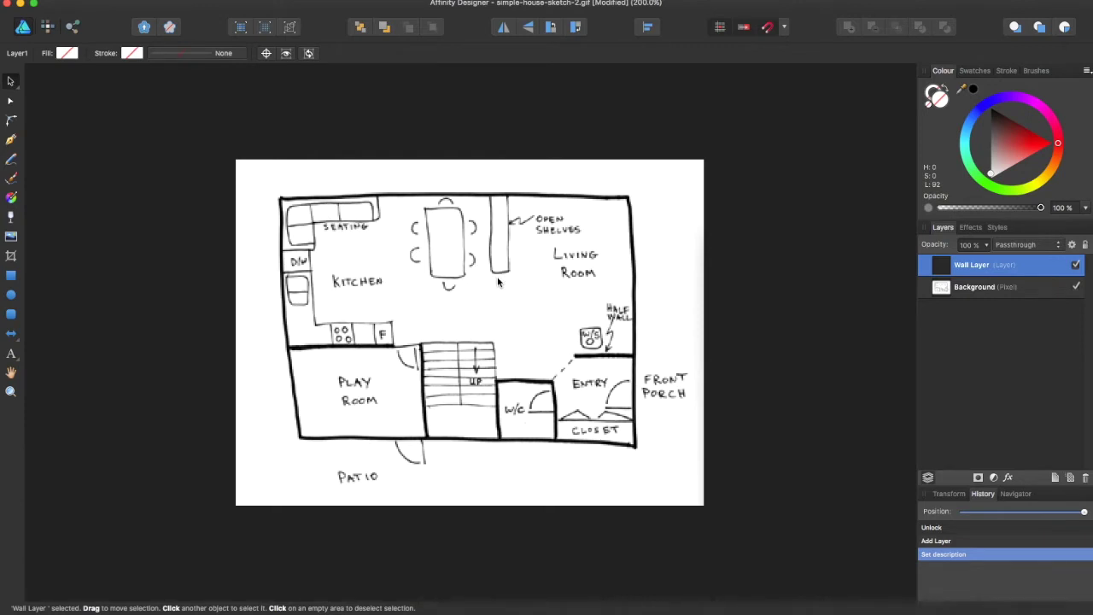
- Show the grid over the floor plan sketch
{"action": "key", "text": "super+apostrophe"}
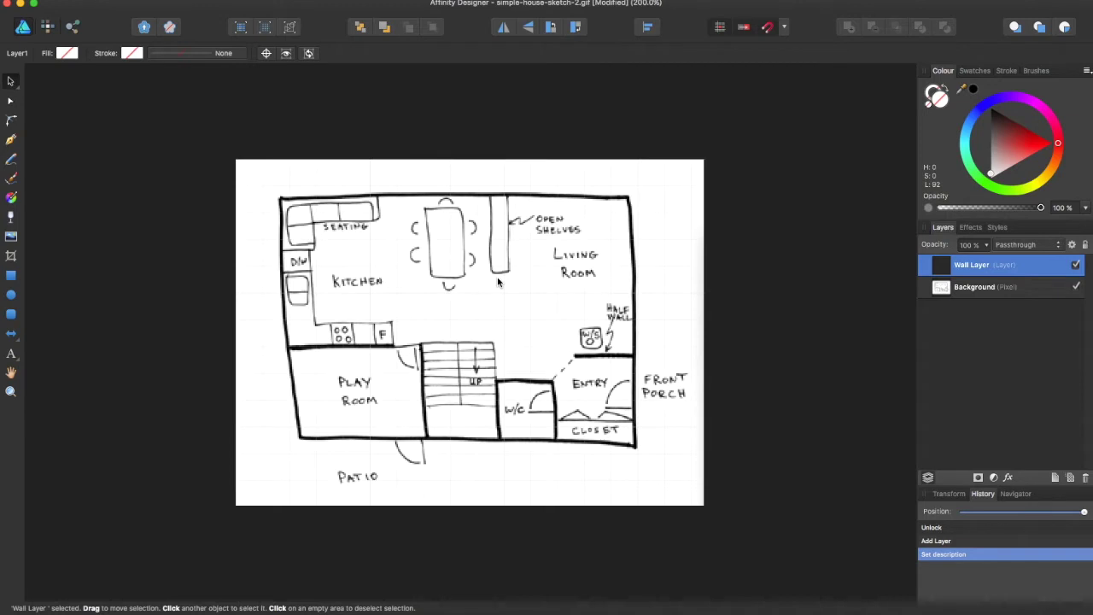
{"action": "scroll", "coordinate": [367, 253], "scroll_direction": "left", "scroll_amount": 2}
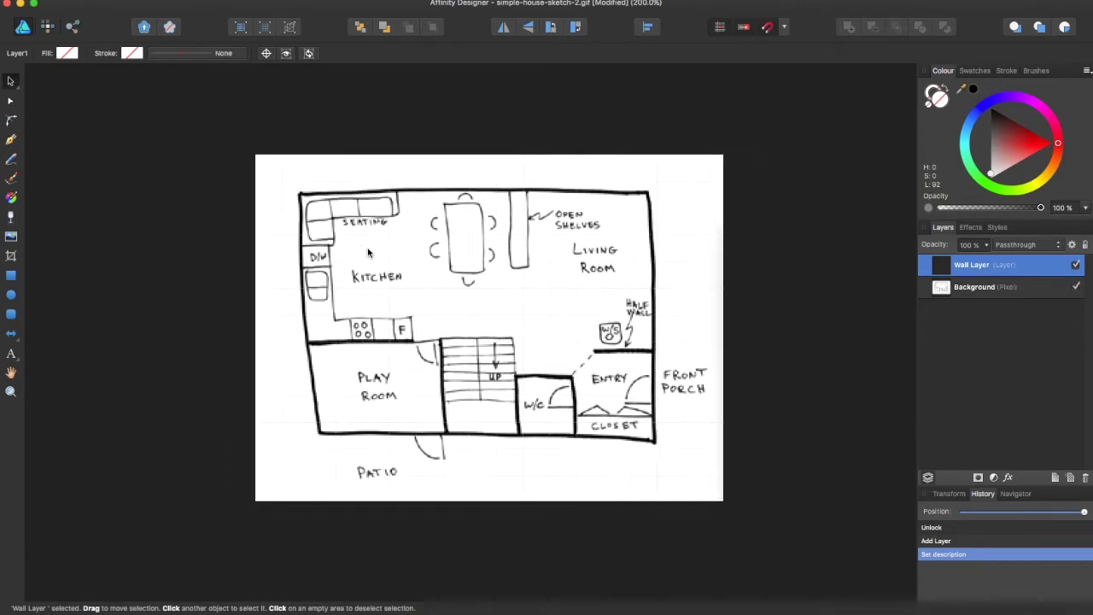
{"action": "scroll", "coordinate": [368, 251], "scroll_direction": "up", "scroll_amount": 2}
{"action": "scroll", "coordinate": [372, 261], "scroll_direction": "down", "scroll_amount": 3}
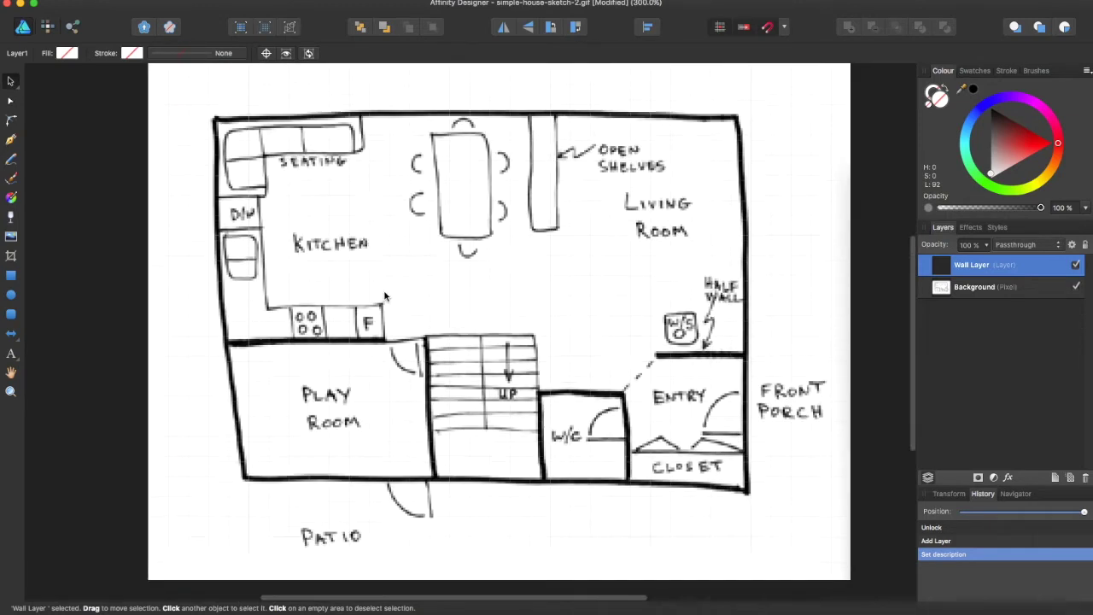
{"action": "scroll", "coordinate": [376, 278], "scroll_direction": "down", "scroll_amount": 2}
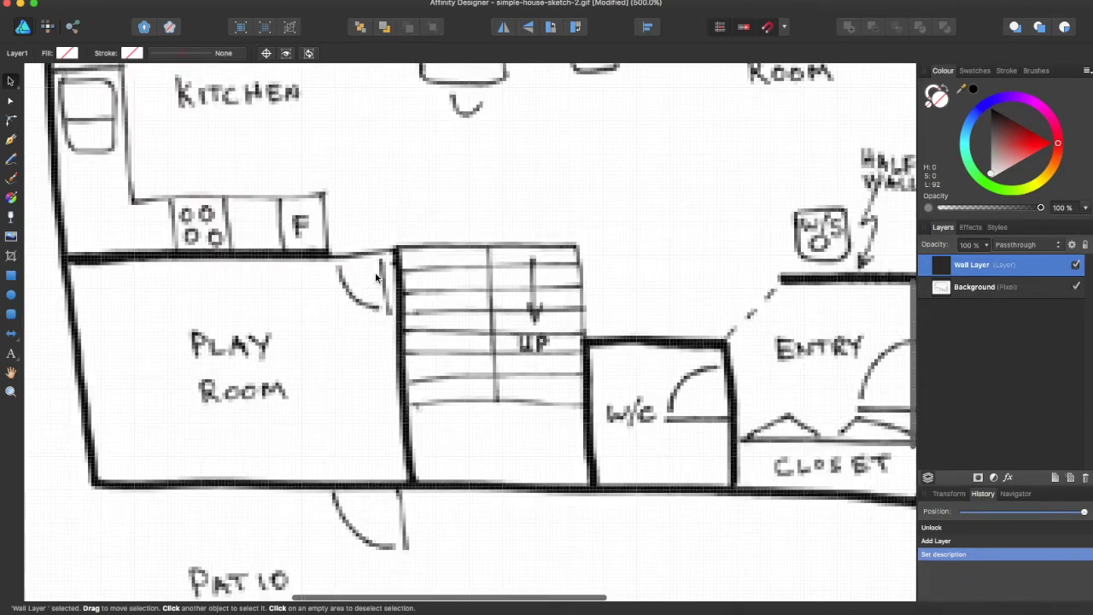
{"action": "scroll", "coordinate": [375, 277], "scroll_direction": "up", "scroll_amount": 2}
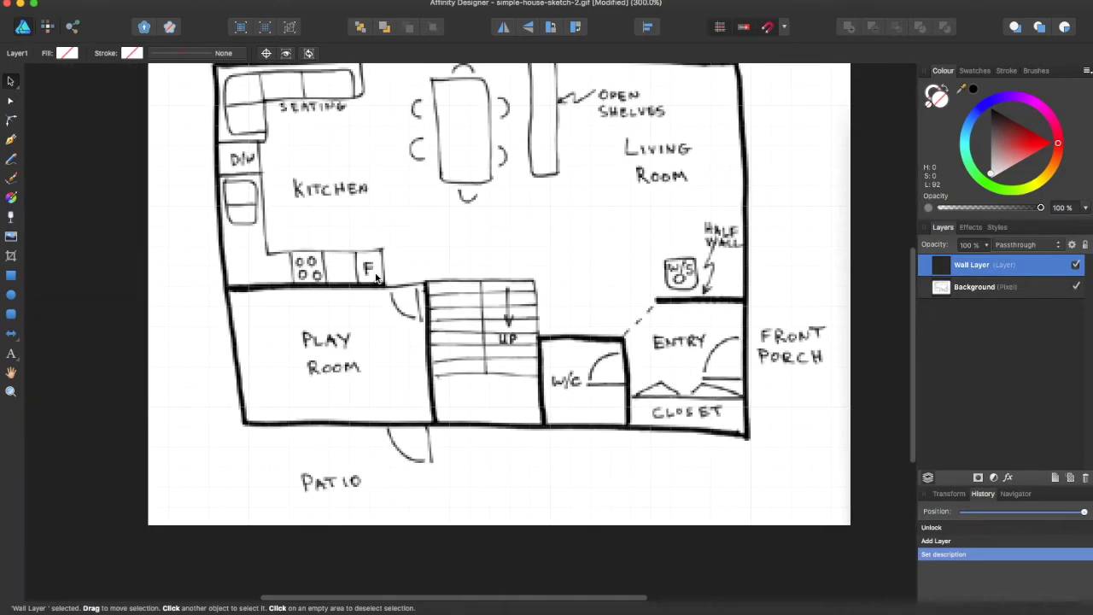
{"action": "scroll", "coordinate": [375, 276], "scroll_direction": "down", "scroll_amount": 2}
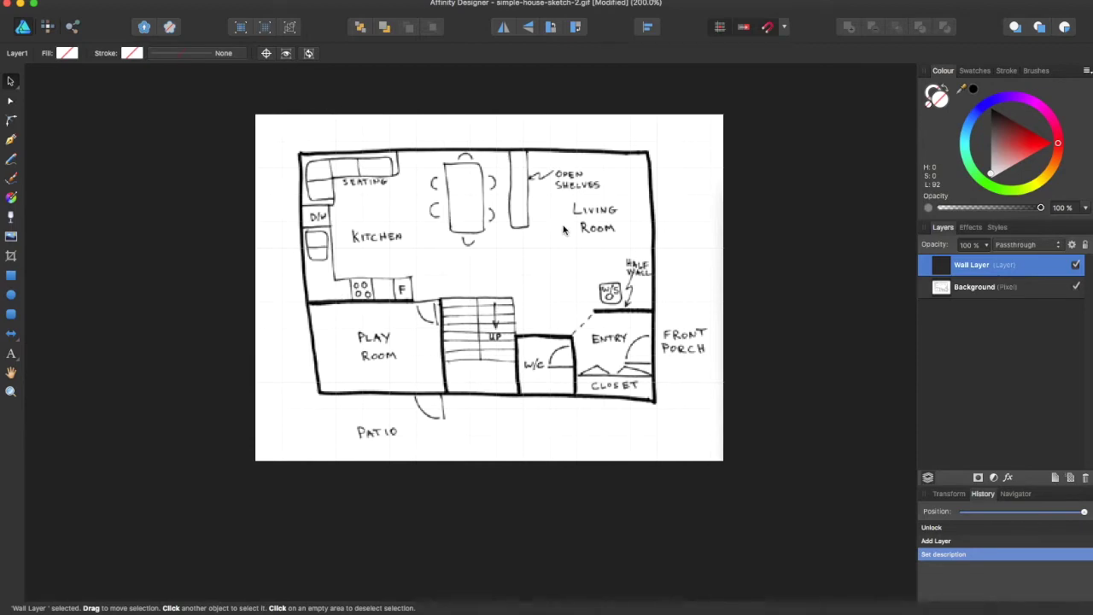
{"action": "scroll", "coordinate": [563, 225], "scroll_direction": "up", "scroll_amount": 10}
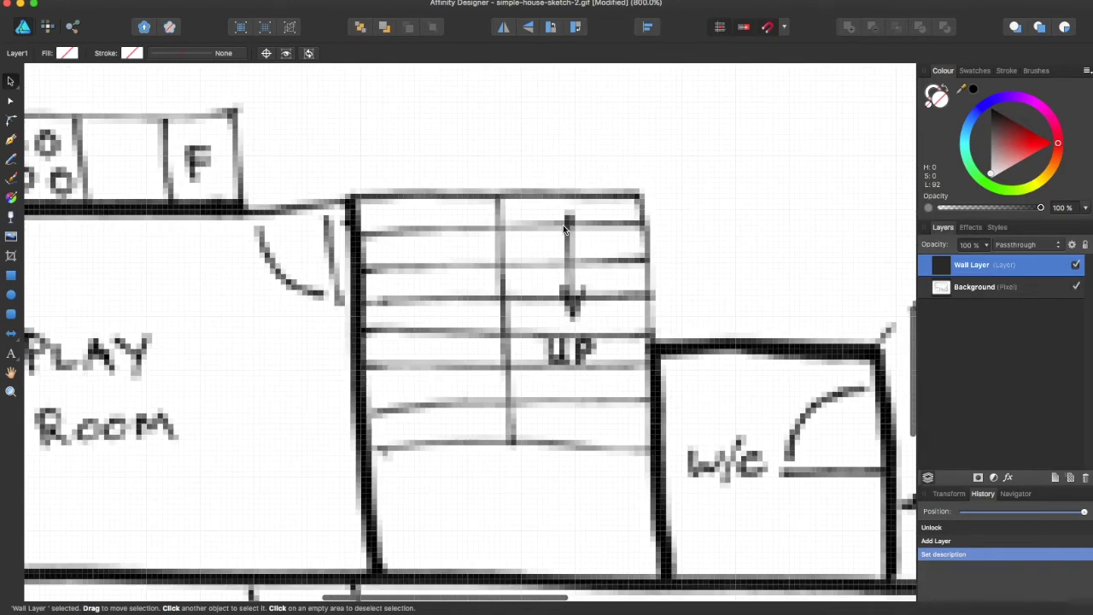
{"action": "scroll", "coordinate": [562, 224], "scroll_direction": "up", "scroll_amount": 3}
{"action": "scroll", "coordinate": [563, 224], "scroll_direction": "down", "scroll_amount": 4}
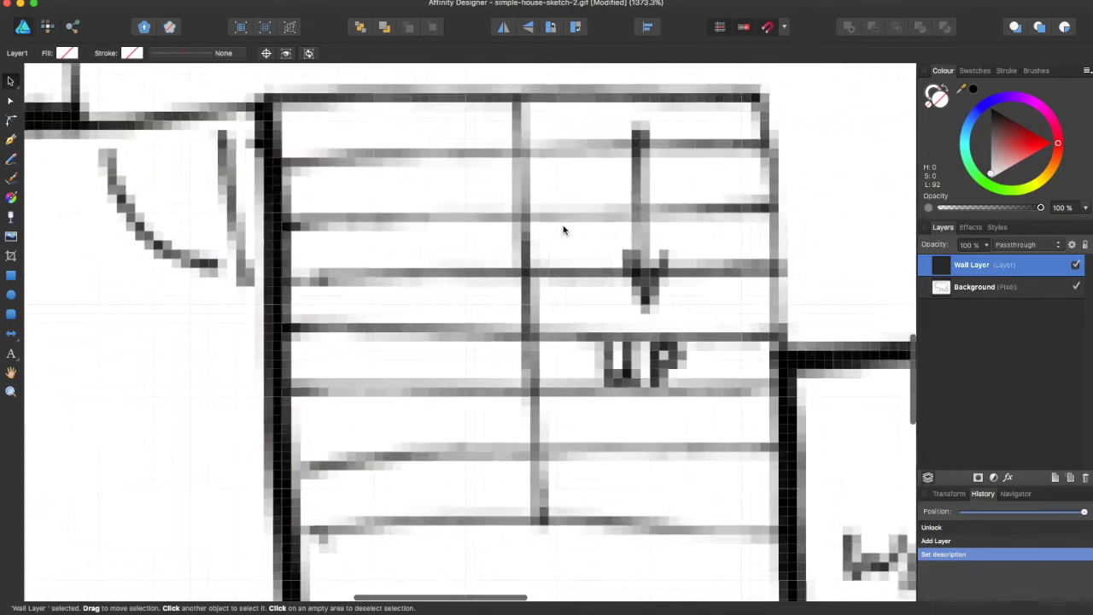
{"action": "scroll", "coordinate": [563, 228], "scroll_direction": "down", "scroll_amount": 6}
{"action": "scroll", "coordinate": [563, 229], "scroll_direction": "up", "scroll_amount": 3}
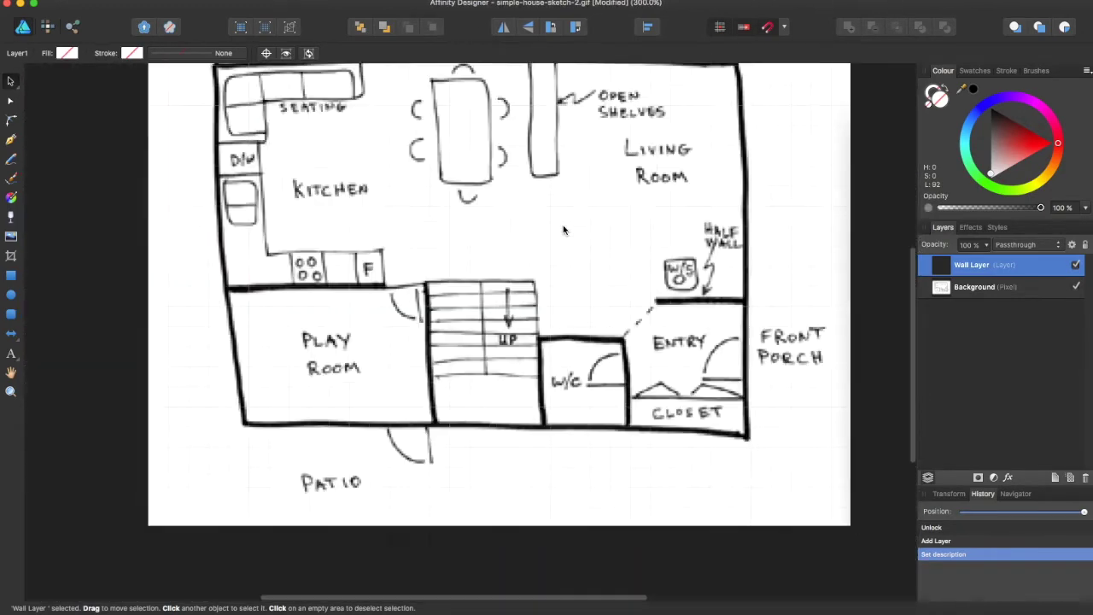
{"action": "scroll", "coordinate": [562, 229], "scroll_direction": "up", "scroll_amount": 3}
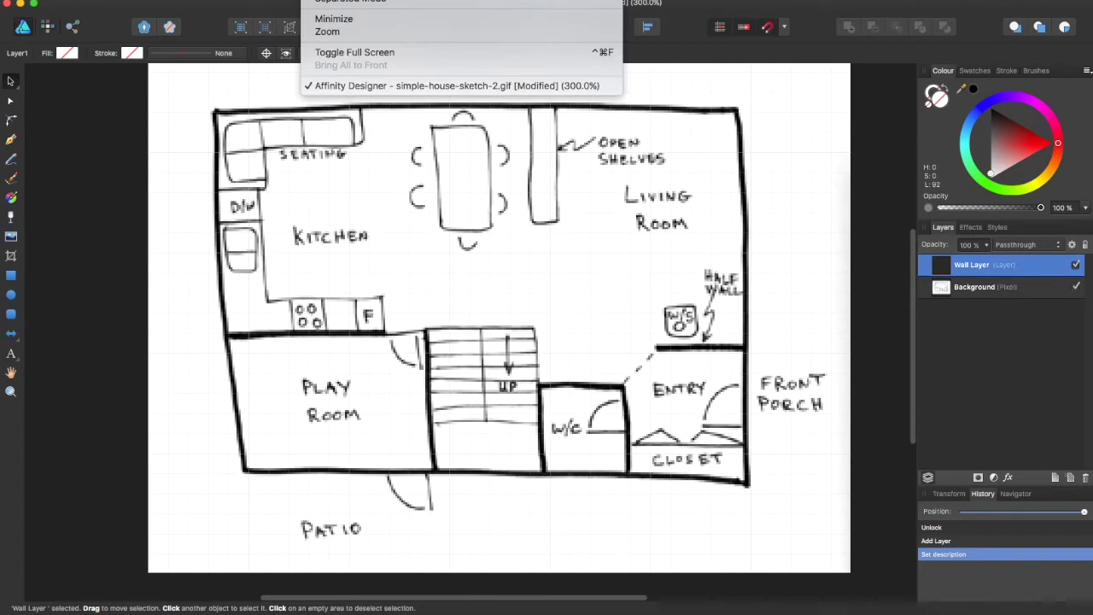
- In Grid and Axis Manager, turn off the automatic grid and make the 64 px spacing uniform
{"action": "type", "text": "grid"}
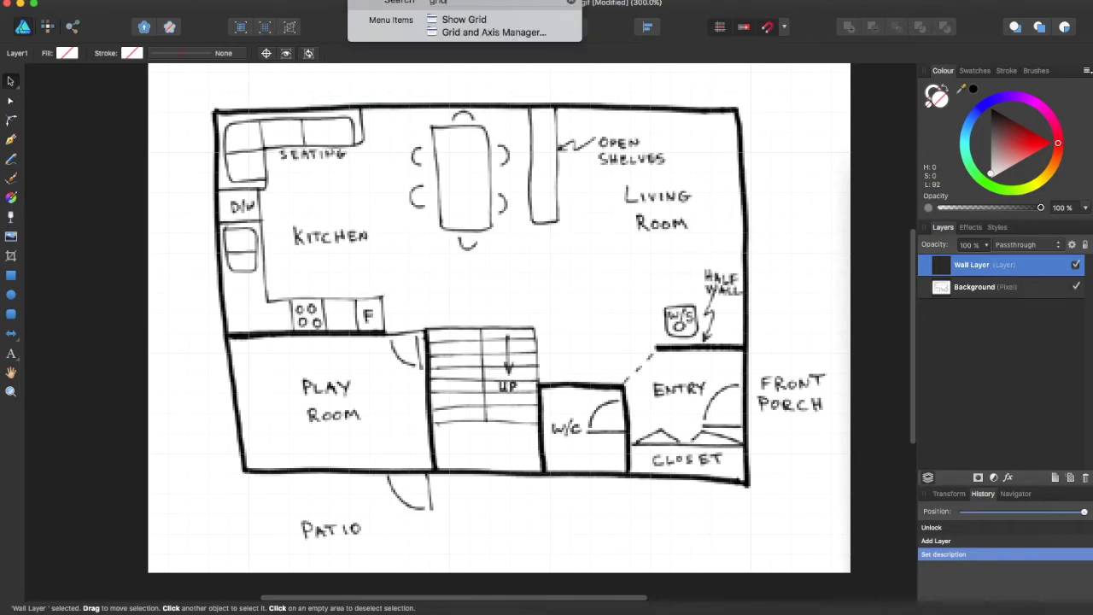
{"action": "left_click", "coordinate": [431, 31]}
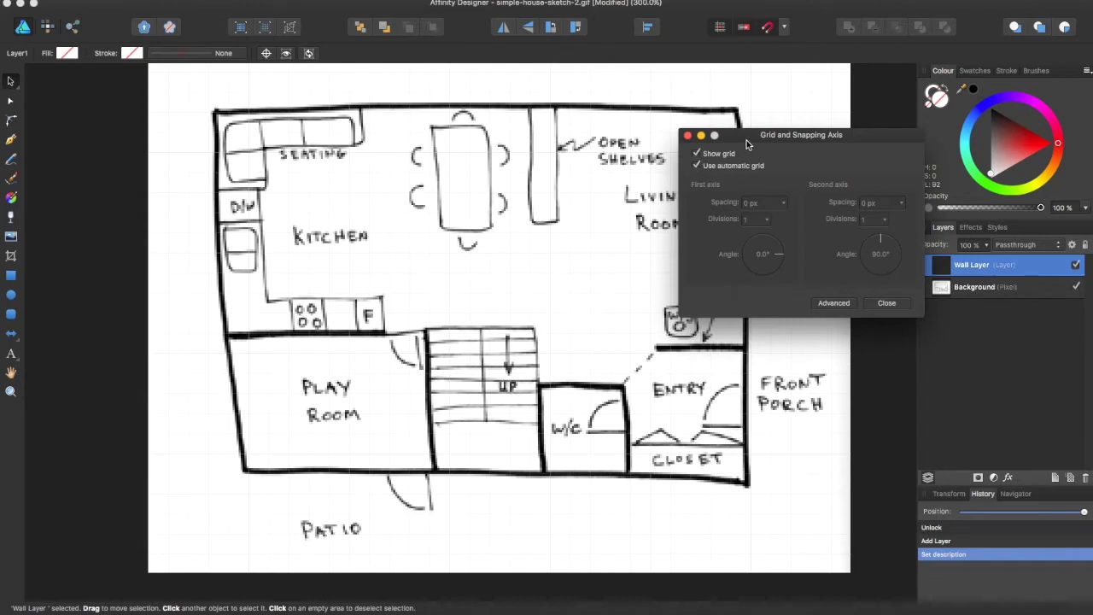
{"action": "left_click_drag", "start_coordinate": [747, 139], "coordinate": [791, 103]}
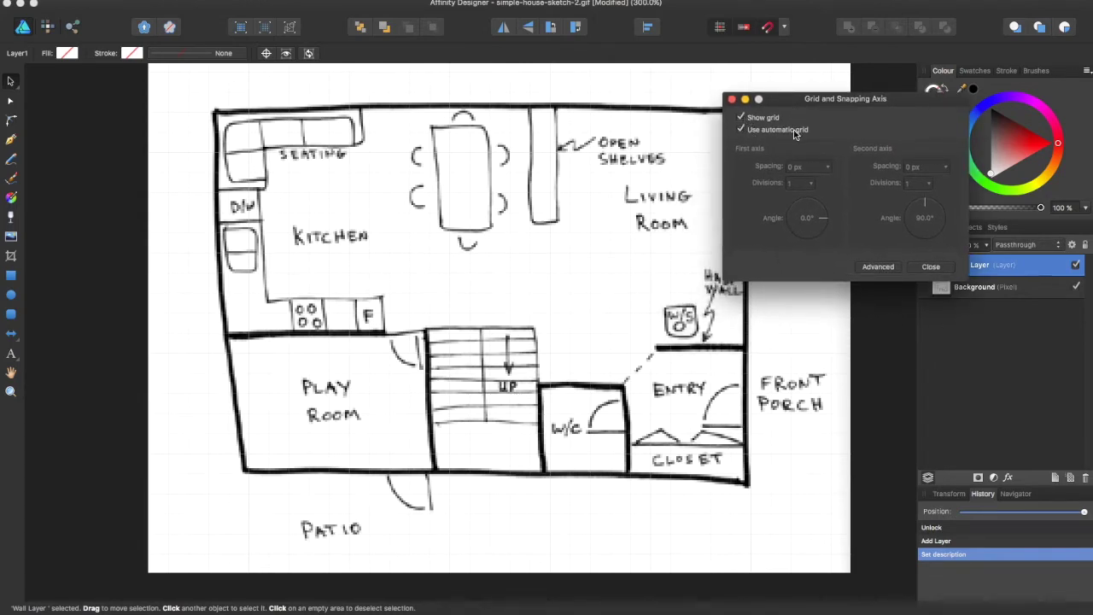
{"action": "left_click", "coordinate": [740, 132]}
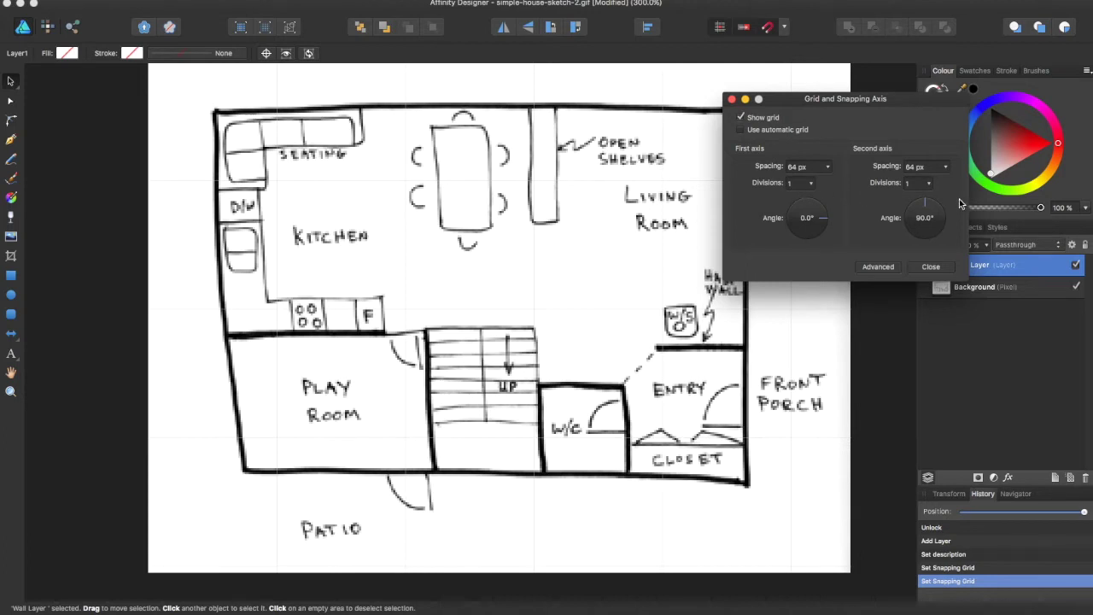
{"action": "left_click", "coordinate": [877, 266]}
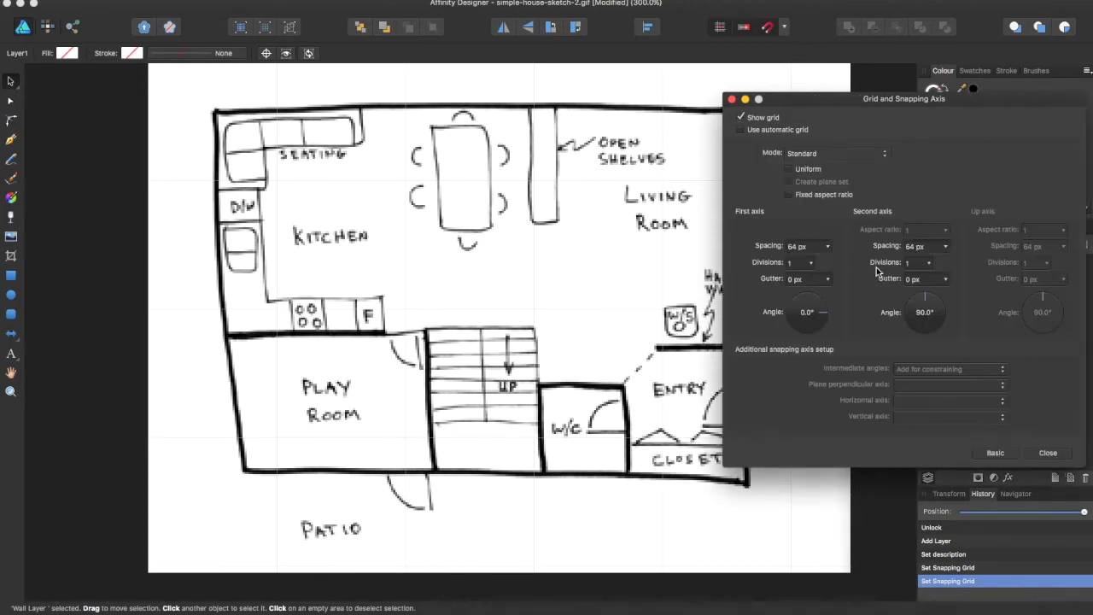
{"action": "left_click", "coordinate": [789, 170]}
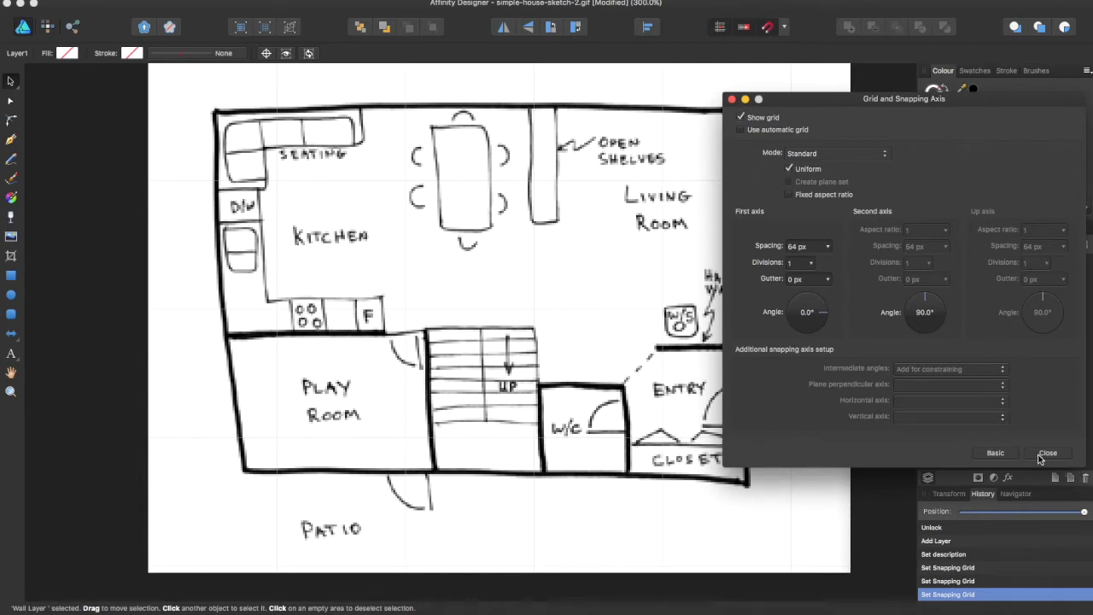
{"action": "left_click", "coordinate": [1047, 453]}
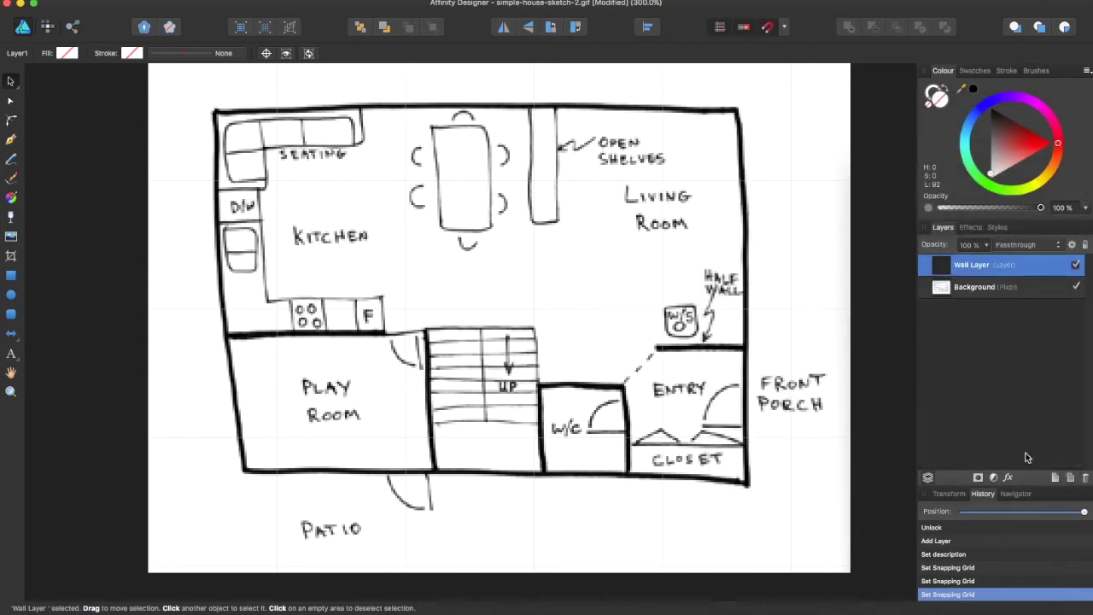
- Select the Background sketch and shift it slightly right toward the grid
{"action": "key", "text": "super+minus"}
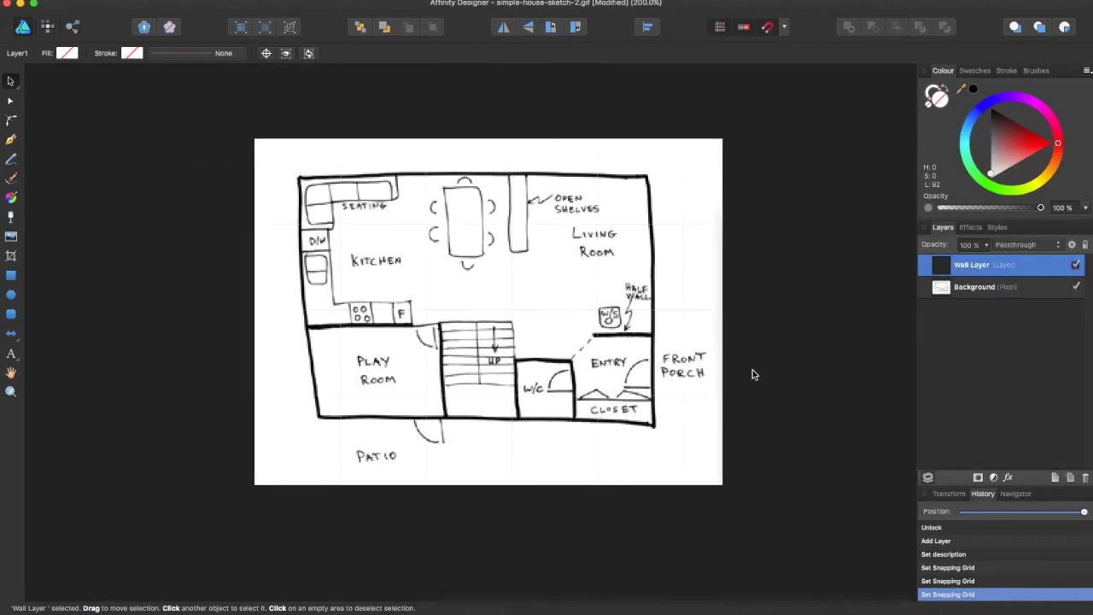
{"action": "scroll", "coordinate": [751, 373], "scroll_direction": "down", "scroll_amount": 4}
{"action": "scroll", "coordinate": [761, 371], "scroll_direction": "up", "scroll_amount": 4}
{"action": "left_click", "coordinate": [1016, 288]}
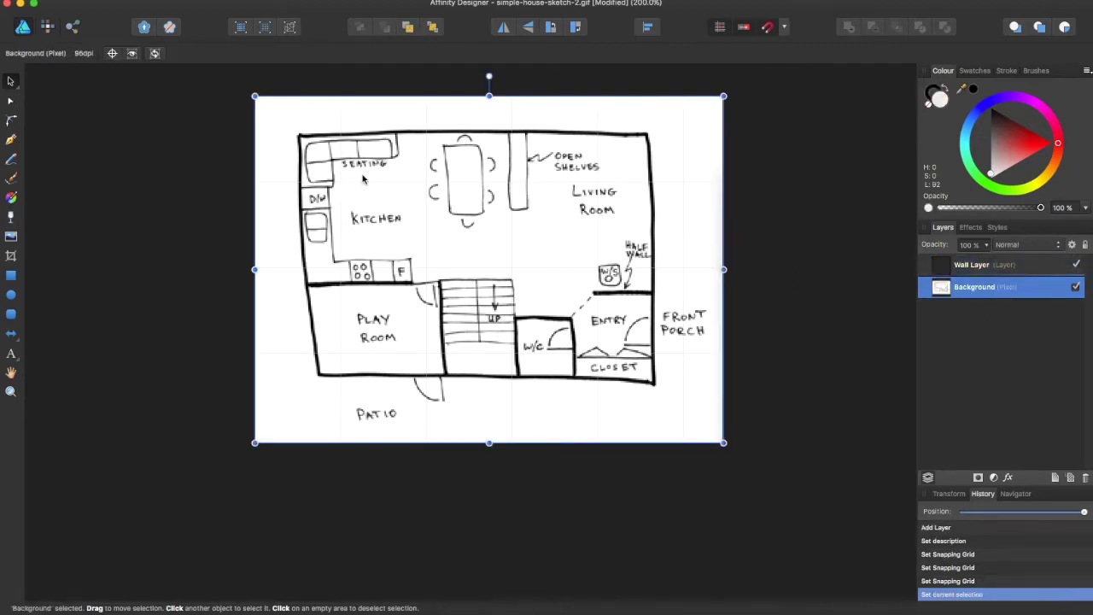
{"action": "key", "text": "super+plus"}
{"action": "scroll", "coordinate": [337, 222], "scroll_direction": "up", "scroll_amount": 3}
{"action": "scroll", "coordinate": [338, 222], "scroll_direction": "down", "scroll_amount": 1}
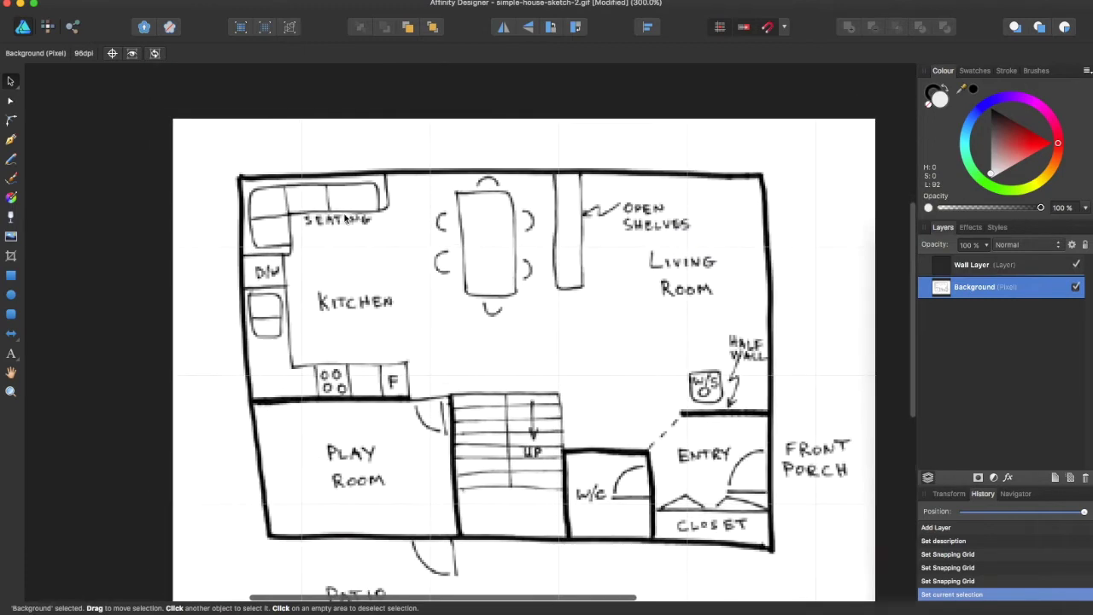
{"action": "mouse_move", "coordinate": [265, 210]}
{"action": "left_mouse_down"}
{"action": "mouse_move", "coordinate": [288, 210]}
{"action": "mouse_move", "coordinate": [264, 210]}
{"action": "left_mouse_up"}
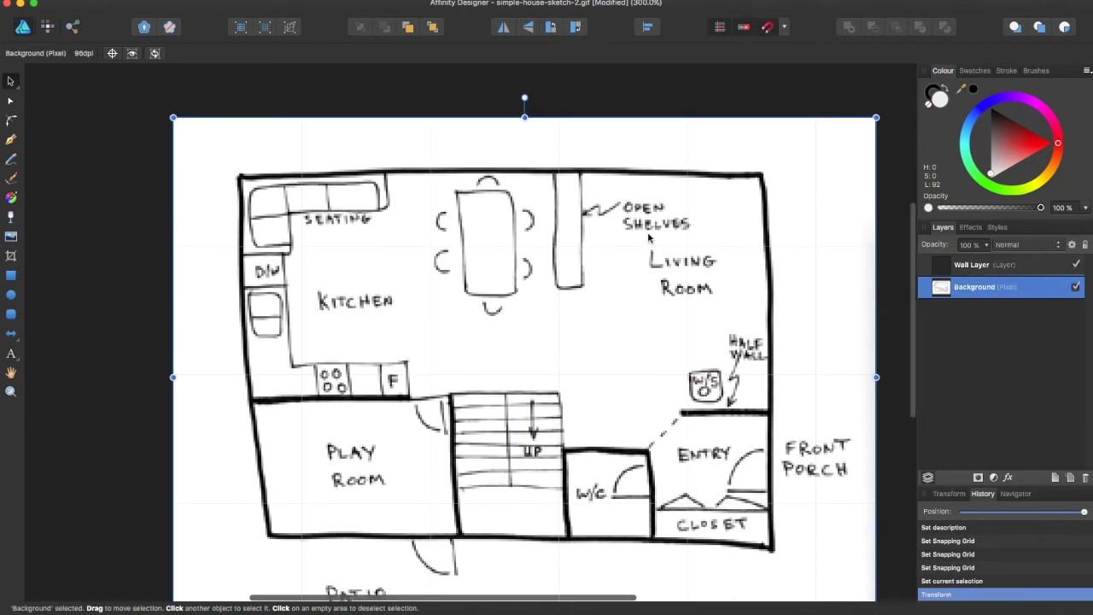
- Nudge the sketch up and zoom in to check the walls against the grid lines
{"action": "key", "text": "Up"}
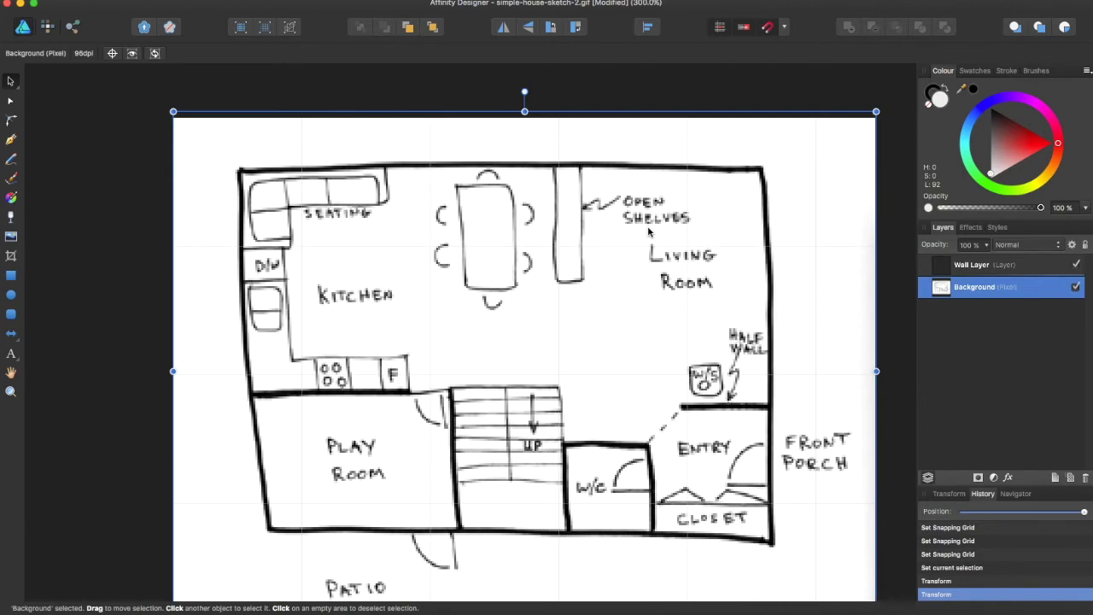
{"action": "key", "text": "super+equal"}
{"action": "key", "text": "super+equal"}
{"action": "scroll", "coordinate": [627, 237], "scroll_direction": "up", "scroll_amount": 2}
{"action": "scroll", "coordinate": [628, 237], "scroll_direction": "down", "scroll_amount": 2}
{"action": "scroll", "coordinate": [628, 237], "scroll_direction": "up", "scroll_amount": 6}
{"action": "scroll", "coordinate": [628, 237], "scroll_direction": "down", "scroll_amount": 2}
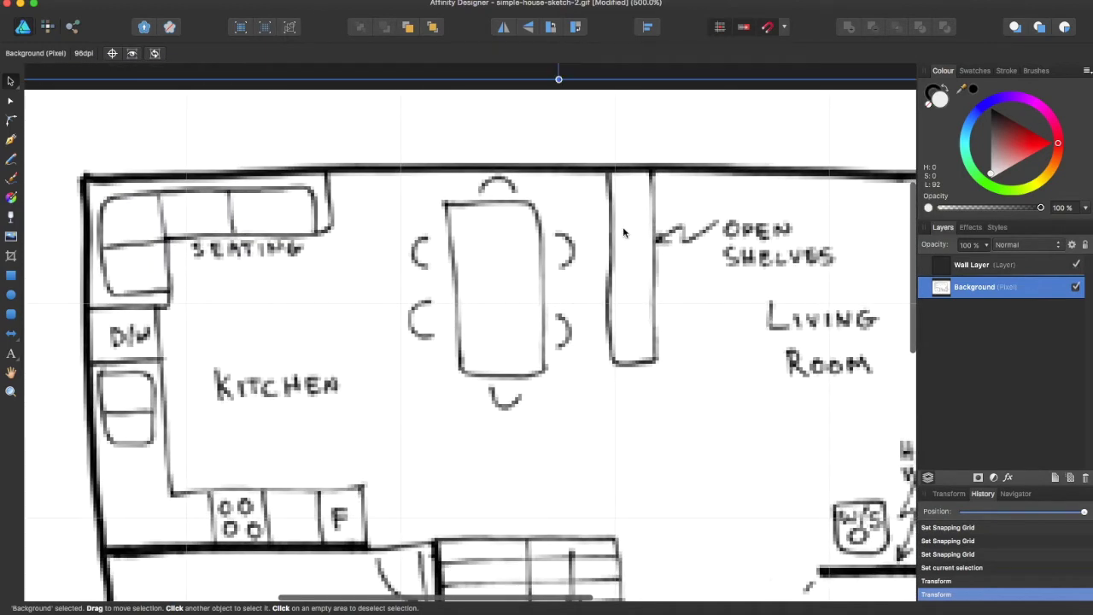
{"action": "scroll", "coordinate": [606, 224], "scroll_direction": "up", "scroll_amount": 1}
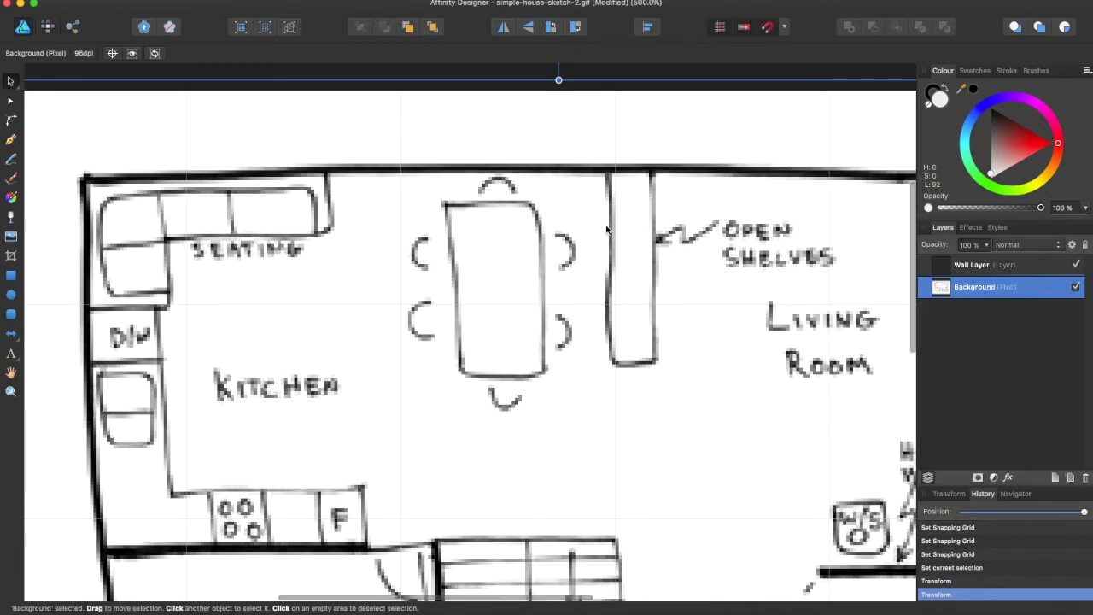
{"action": "key", "text": "super+minus"}
{"action": "key", "text": "super+minus"}
{"action": "key", "text": "shift+super+slash"}
- Reduce the first-axis grid spacing from 64 px to 20 px
{"action": "type", "text": "grid"}
{"action": "left_click", "coordinate": [493, 32]}
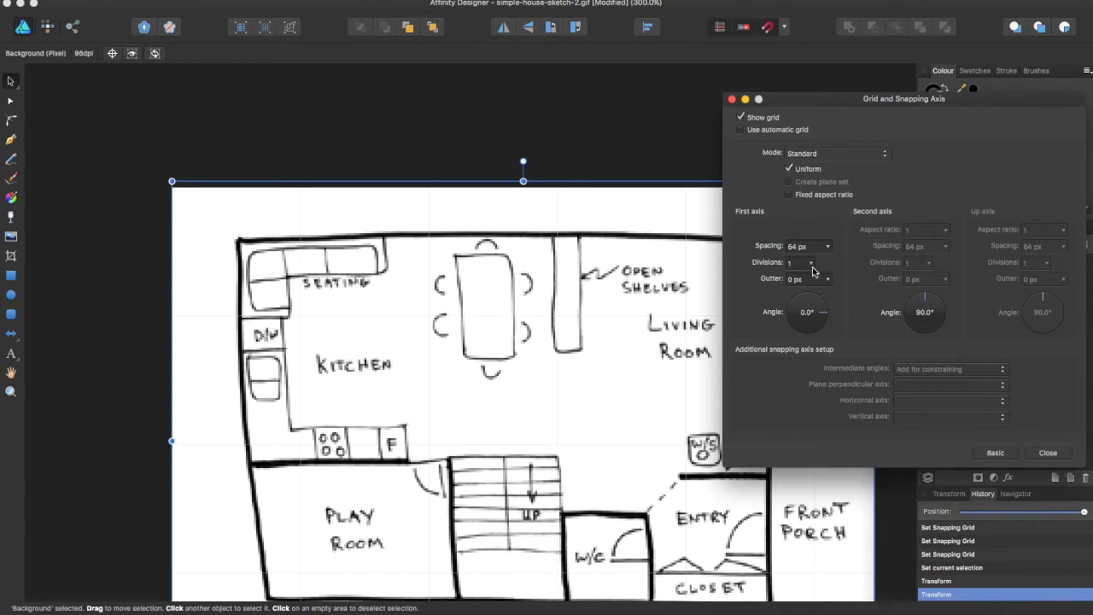
{"action": "left_click", "coordinate": [798, 262]}
{"action": "left_click", "coordinate": [827, 246]}
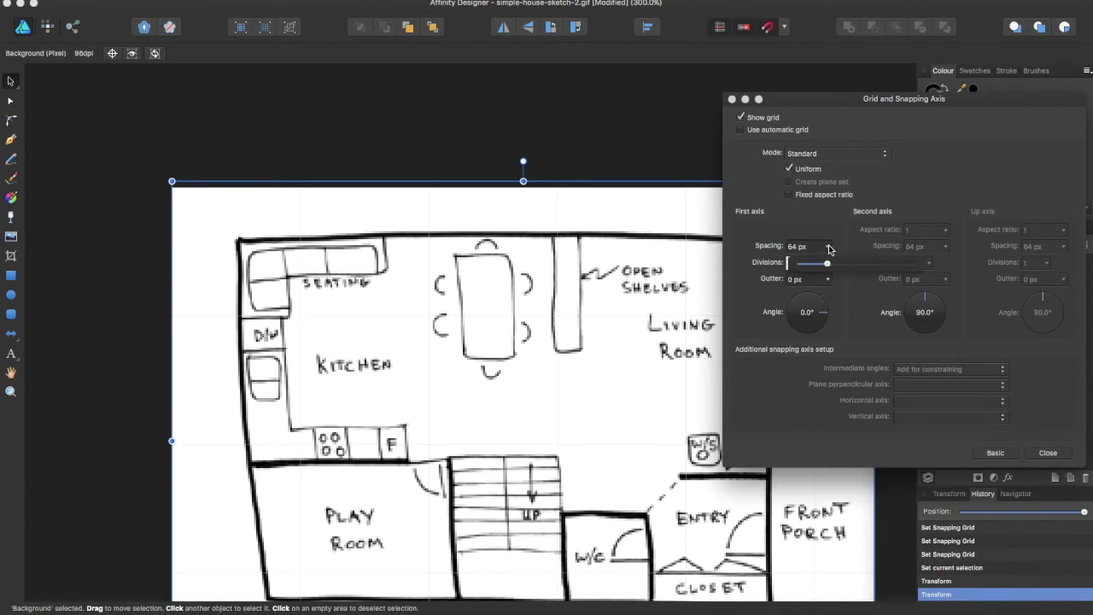
{"action": "left_click_drag", "start_coordinate": [826, 266], "coordinate": [811, 269]}
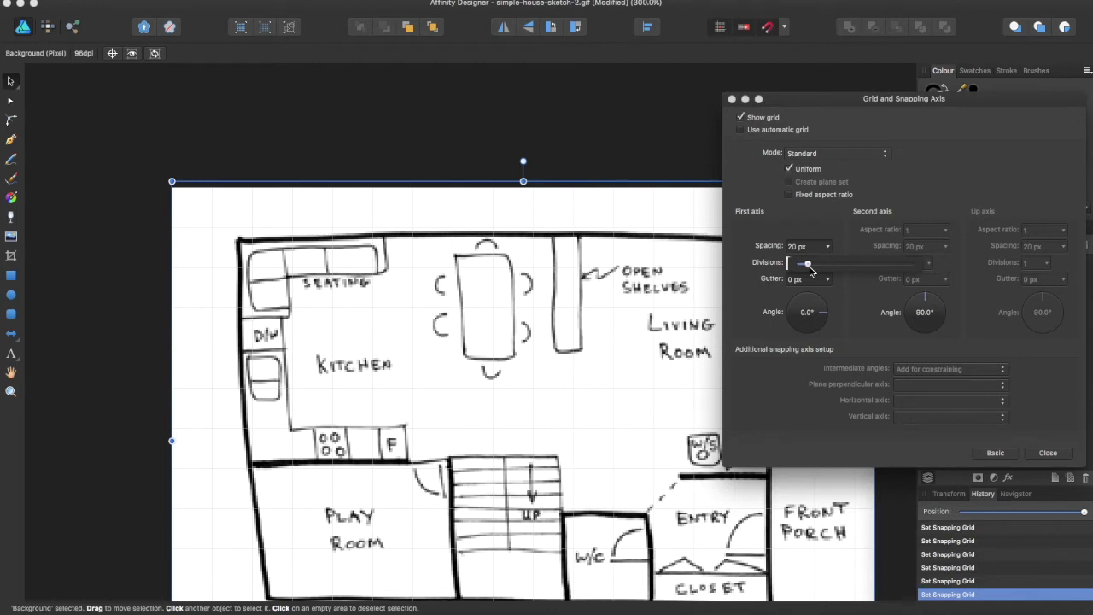
{"action": "left_click", "coordinate": [1059, 456]}
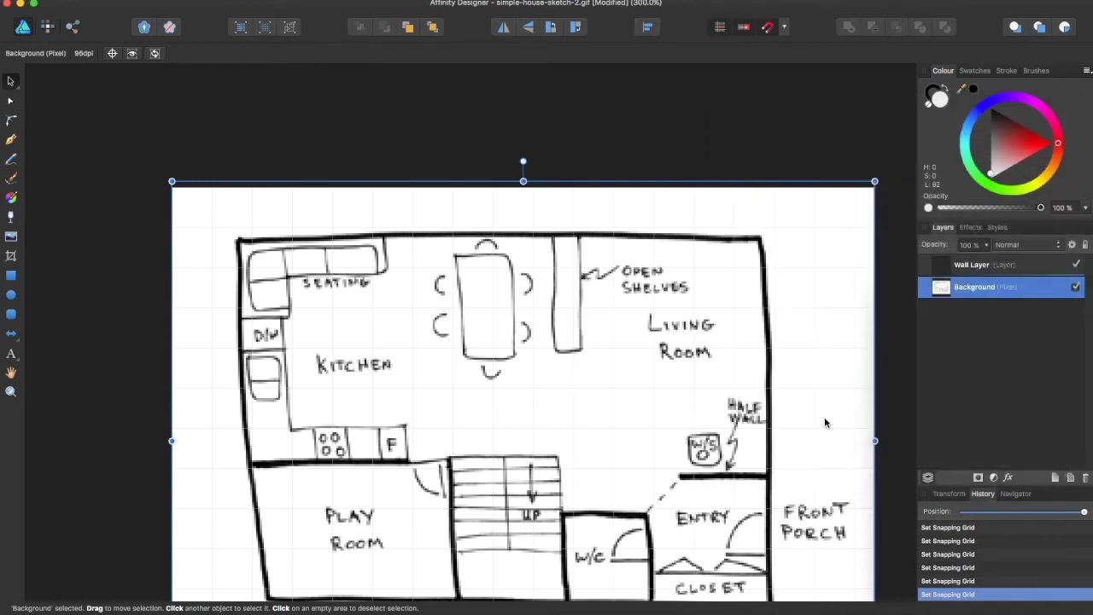
- Move the sketch up and right onto the 20 px grid, then lock the Background layer
{"action": "scroll", "coordinate": [690, 74], "scroll_direction": "down", "scroll_amount": 5}
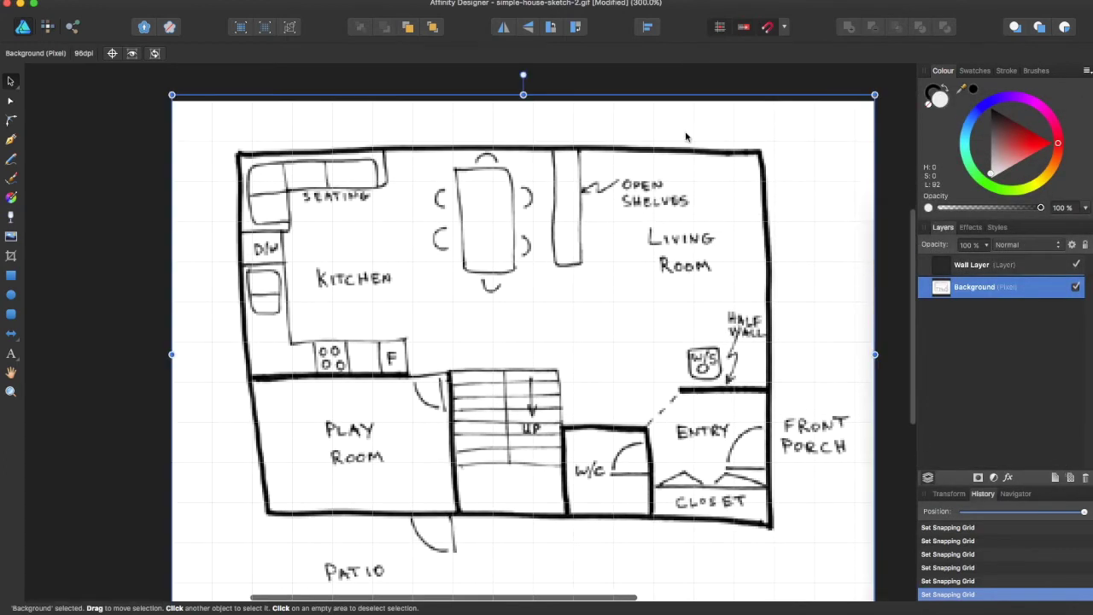
{"action": "left_click_drag", "start_coordinate": [683, 151], "coordinate": [683, 145]}
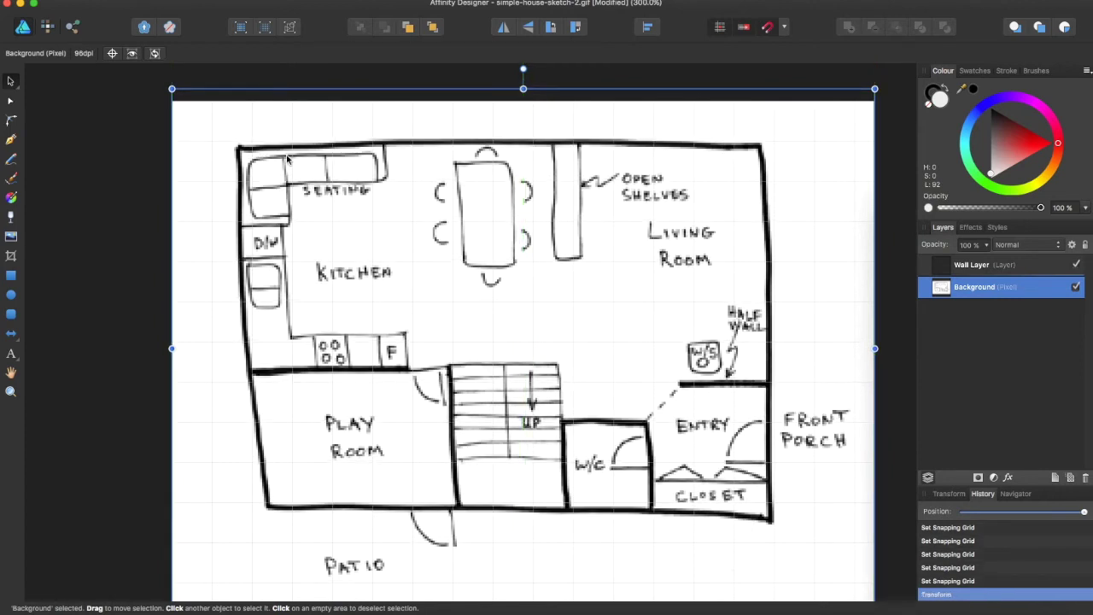
{"action": "left_click_drag", "start_coordinate": [276, 149], "coordinate": [293, 147]}
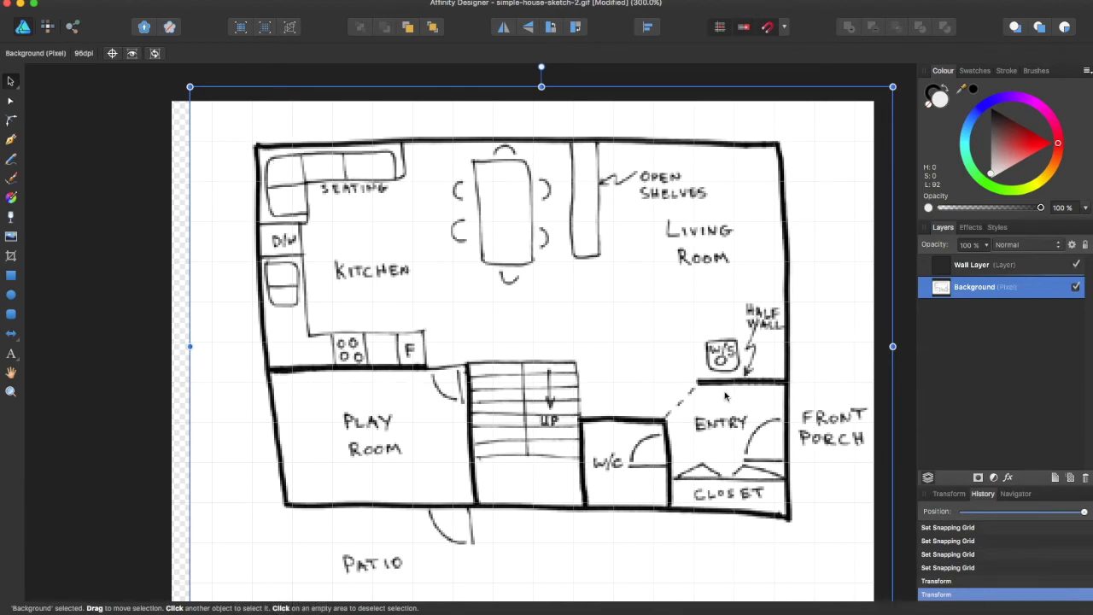
{"action": "left_click", "coordinate": [1085, 245]}
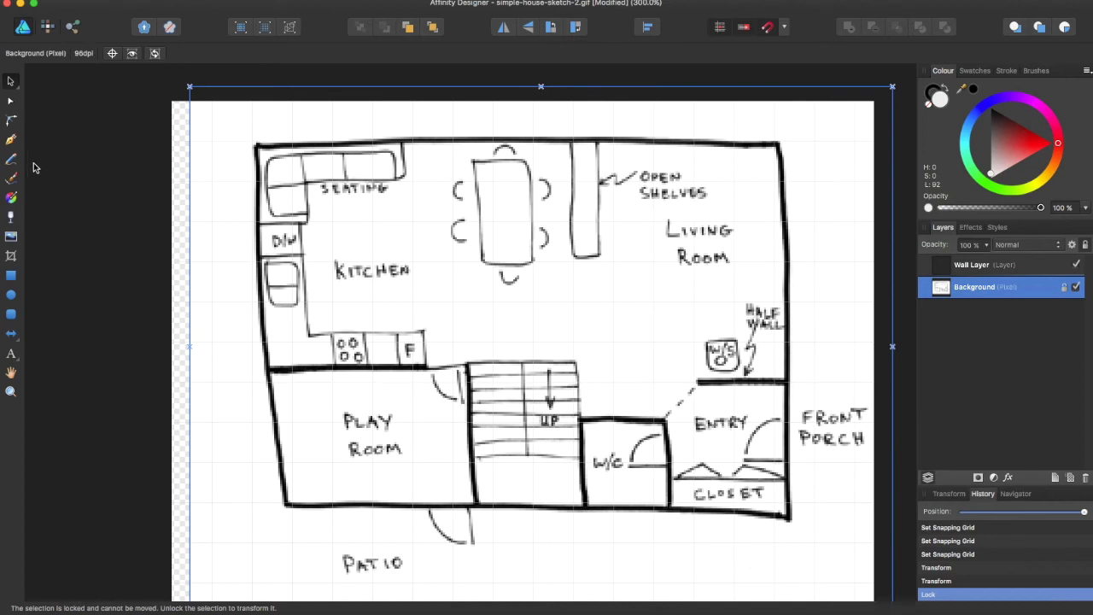
{"action": "left_click", "coordinate": [12, 141]}
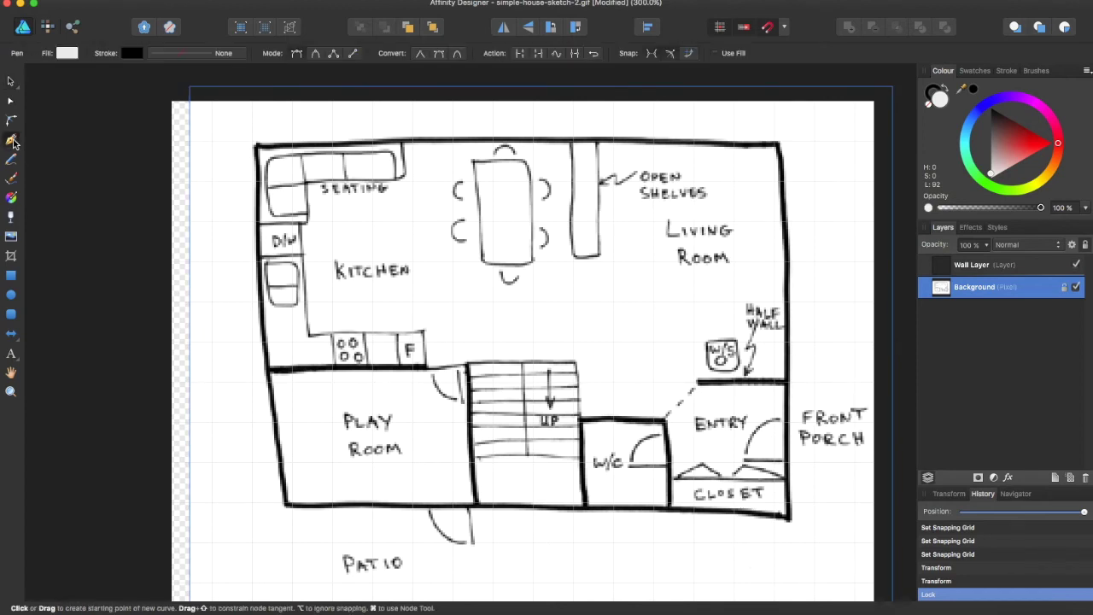
- Put the pen in Polygon mode and display its Stroke settings (width 0 pt)
{"action": "left_click", "coordinate": [335, 54]}
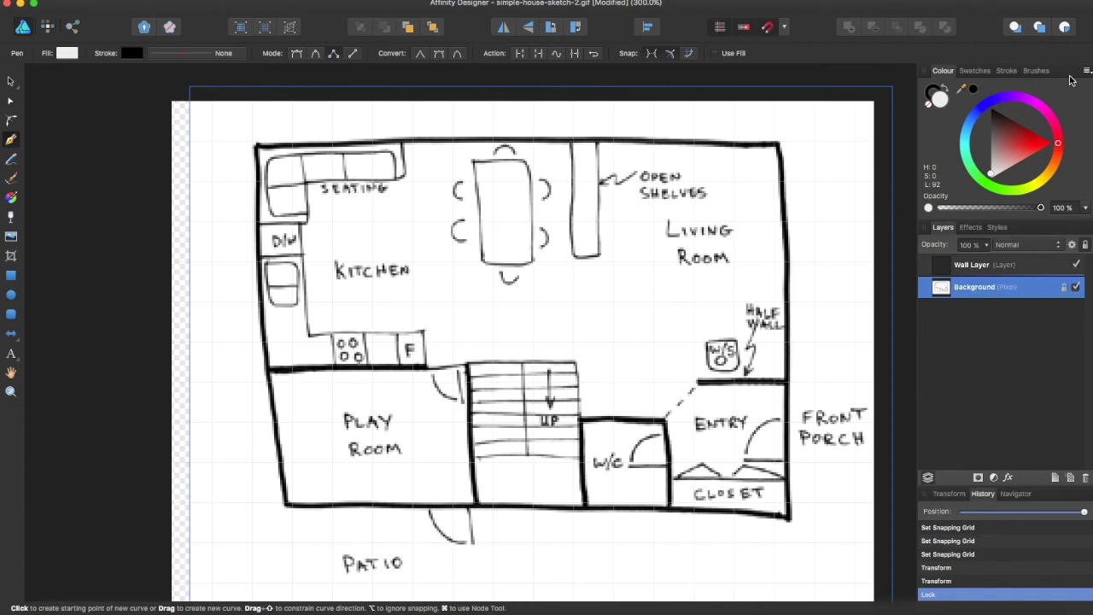
{"action": "left_click", "coordinate": [1007, 73]}
{"action": "left_click", "coordinate": [983, 71]}
{"action": "left_click", "coordinate": [1007, 73]}
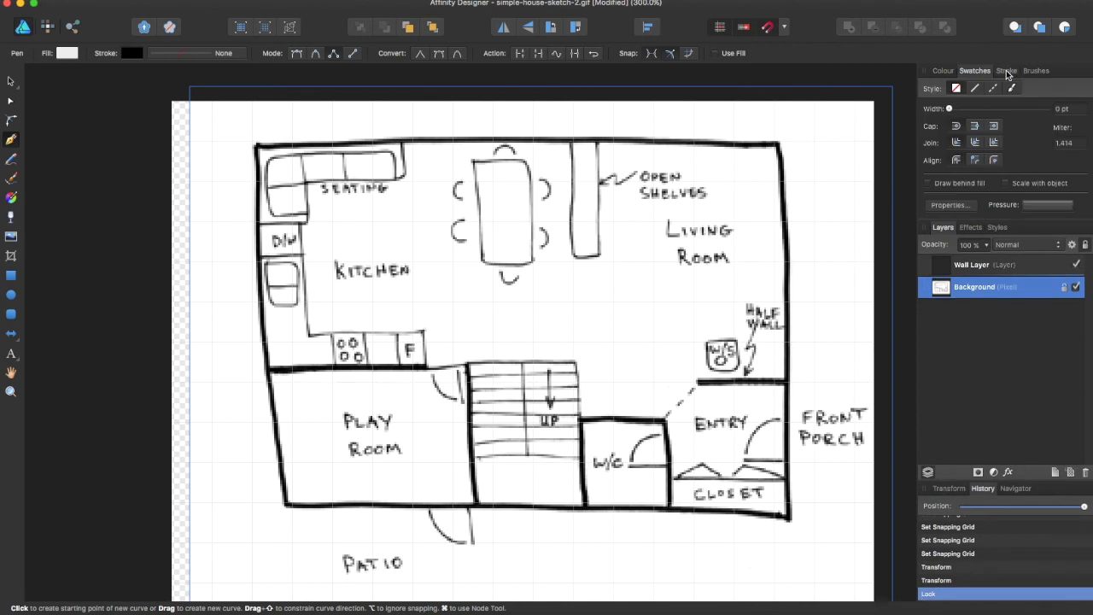